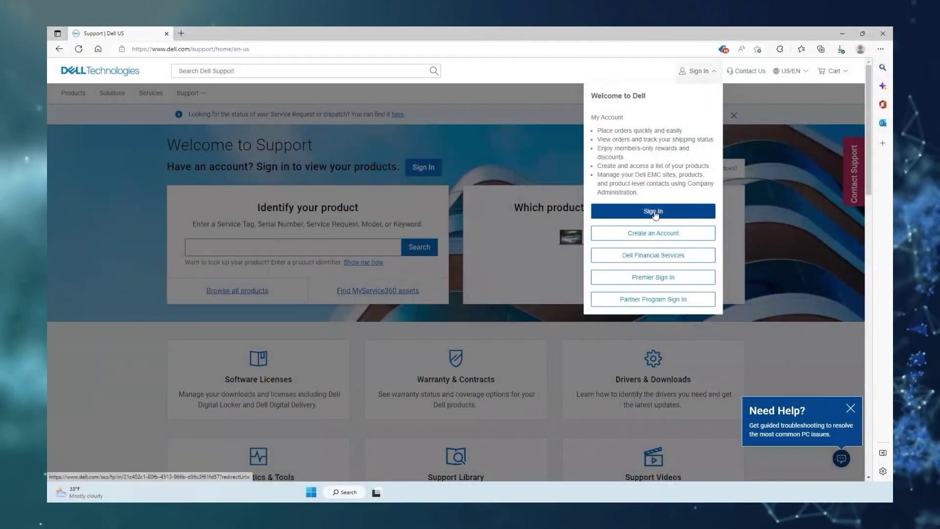
Sign in to Dell Support with a Dell employee account and search support for 7.0.410
left_click(654, 212)
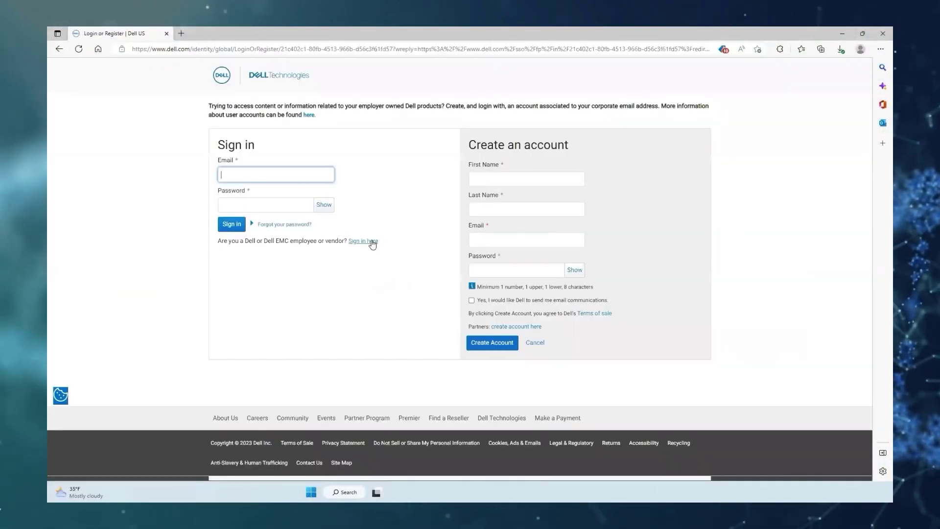
left_click(372, 242)
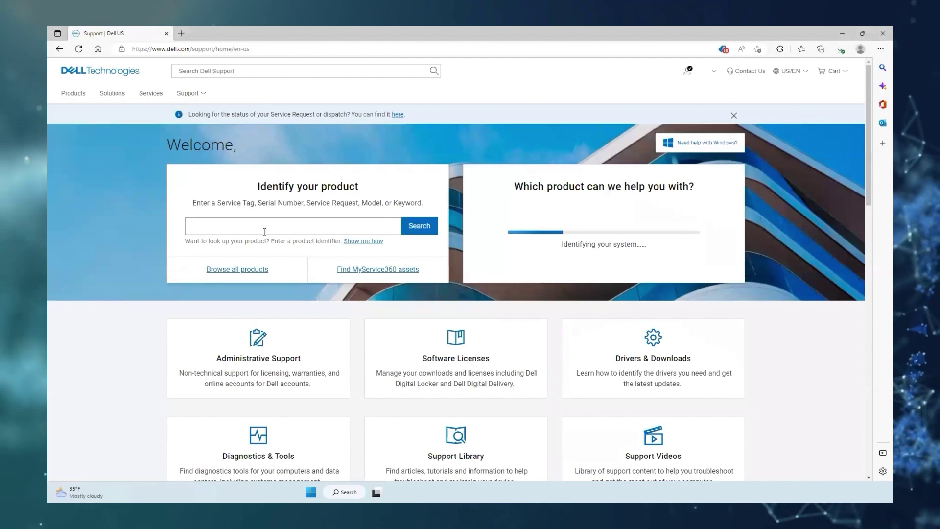
left_click(264, 232)
type("7")
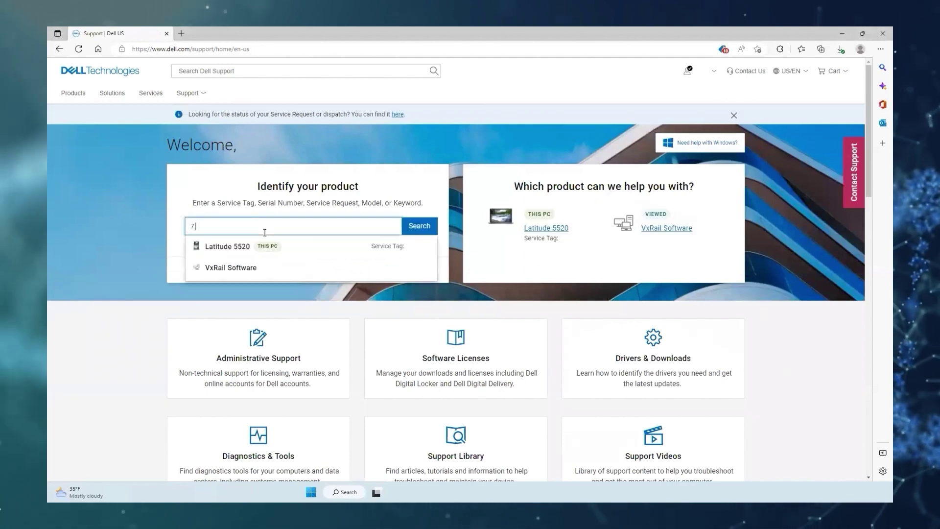
type(".0.42")
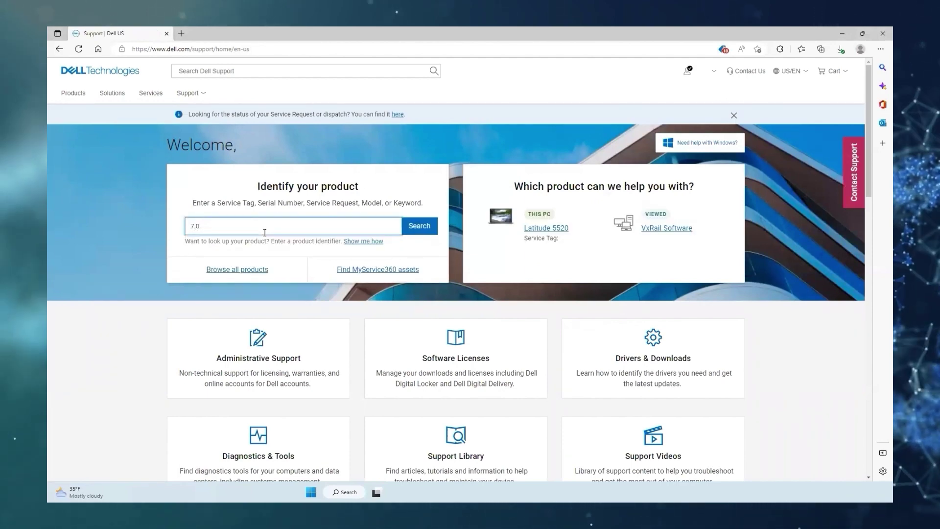
type("0")
key("Return")
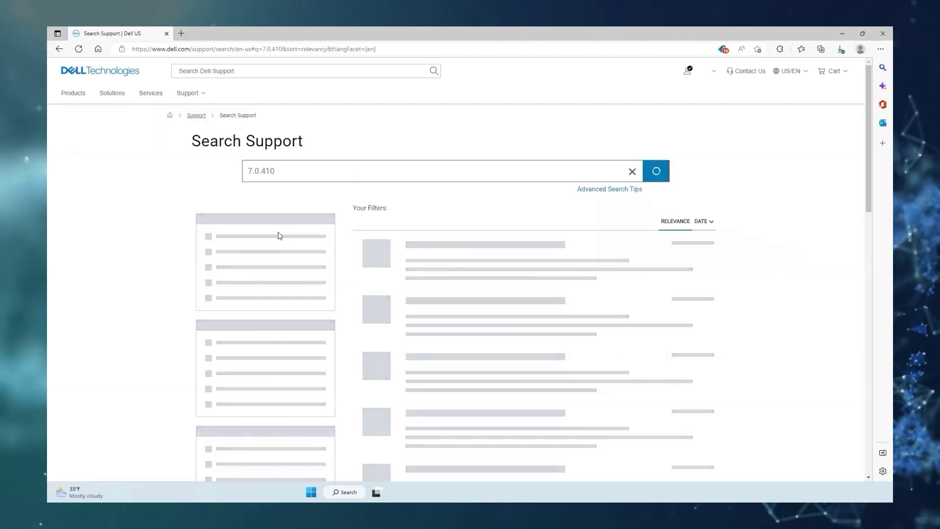
Download the VxRail Composite 7.0.410 Upgrade Package for 4.7.x and show its checksum values
scroll(443, 235, "down", 1)
scroll(450, 239, "down", 12)
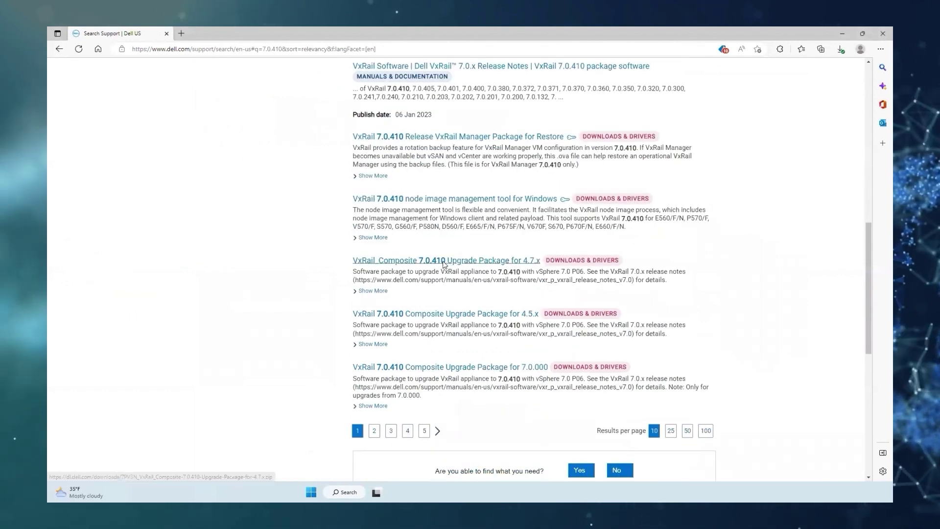
left_click(444, 261)
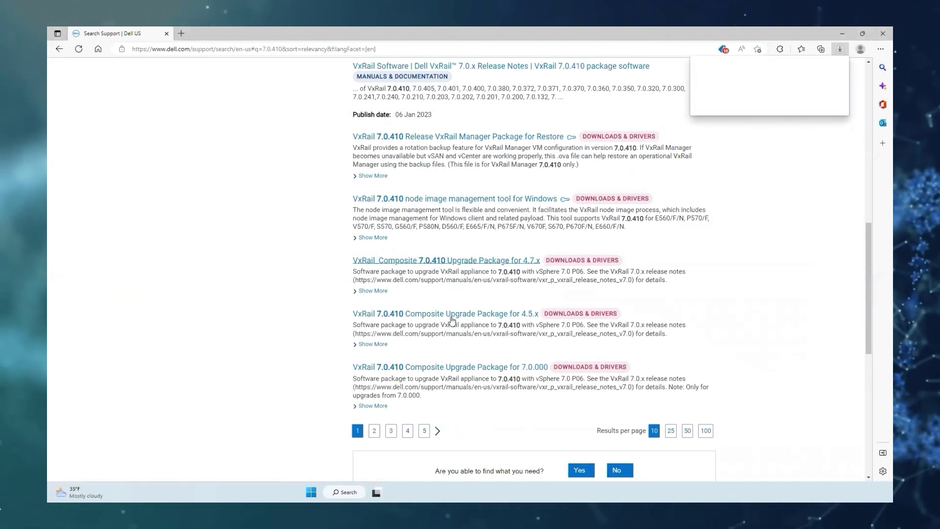
left_click(374, 290)
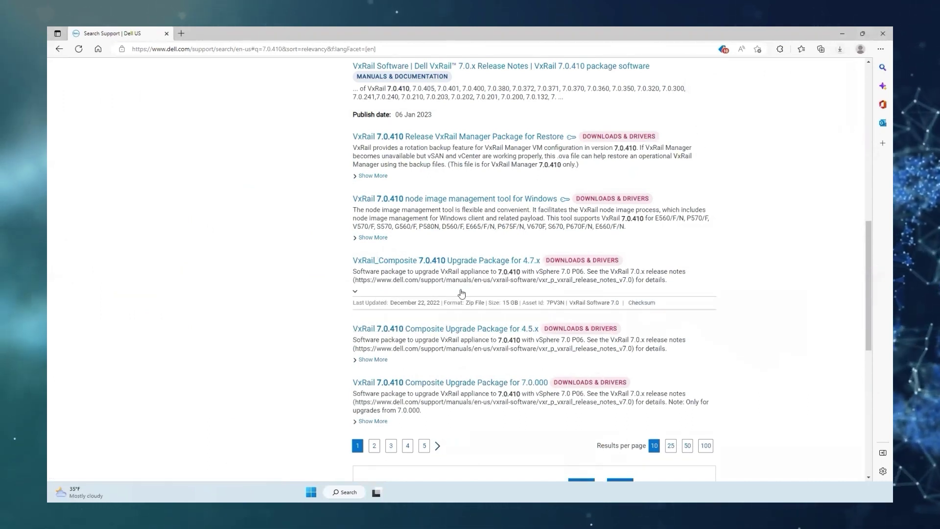
left_click(642, 303)
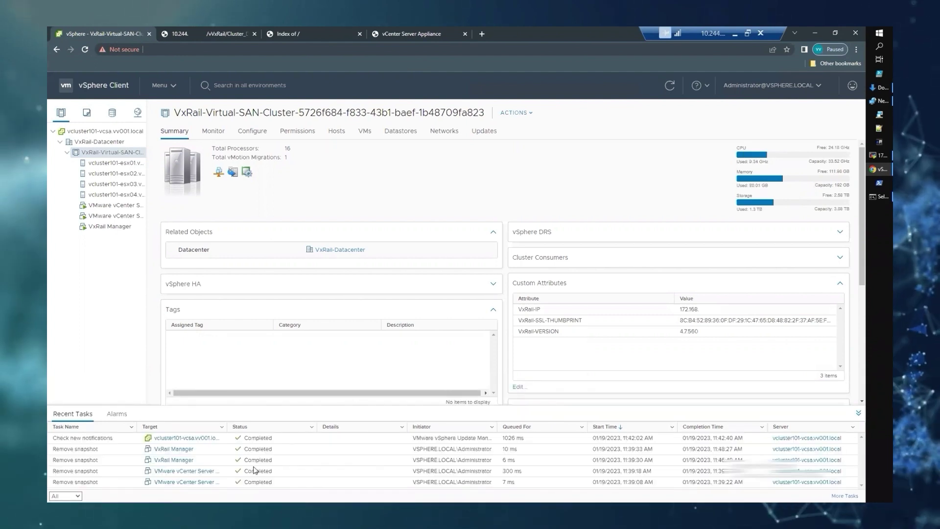
Take a snapshot of VxRail Manager without the virtual machine's memory
left_click(114, 227)
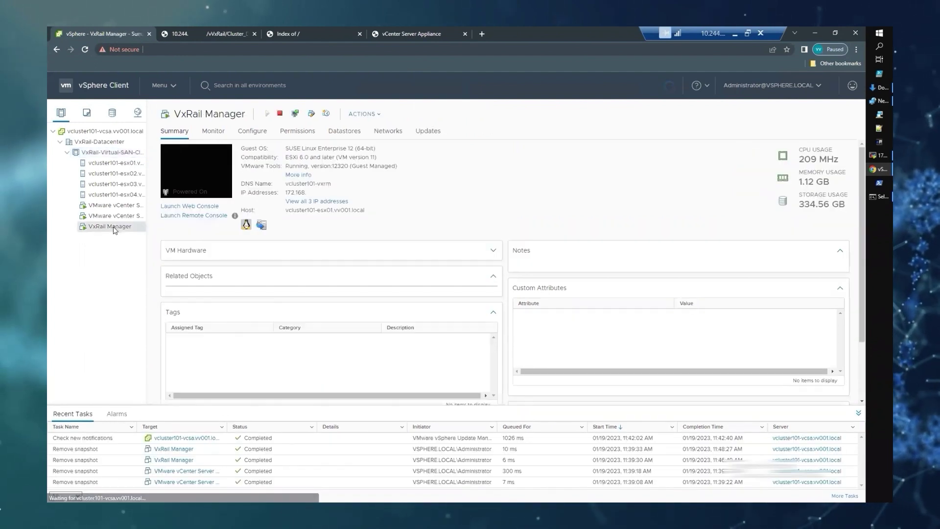
right_click(115, 228)
mouse_move(167, 223)
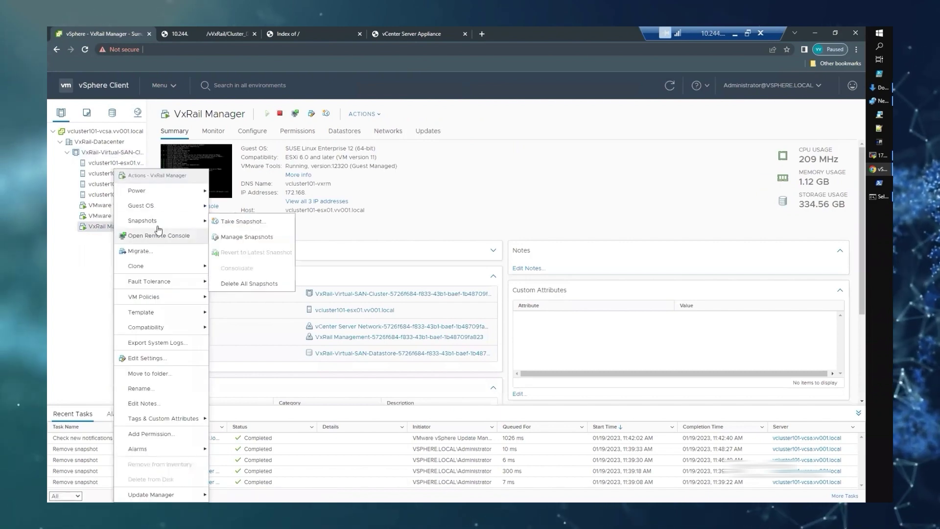
left_click(235, 221)
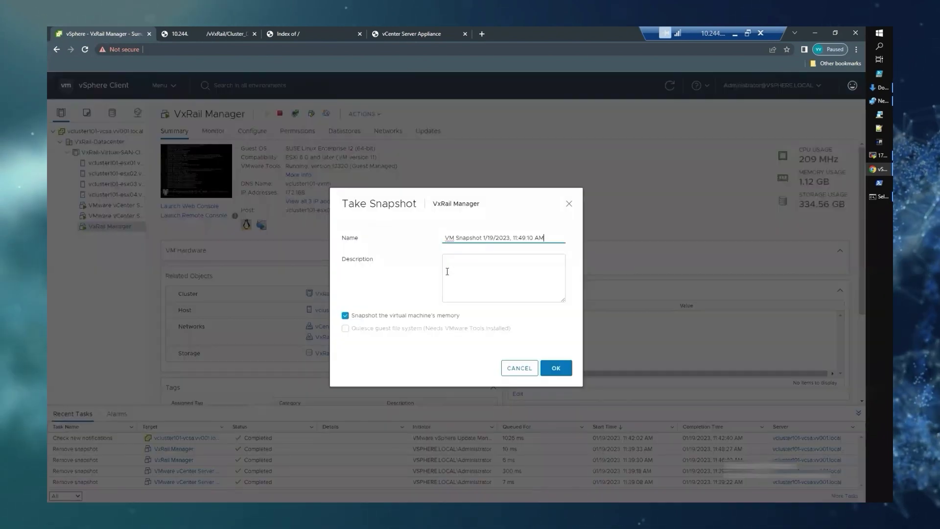
left_click(346, 316)
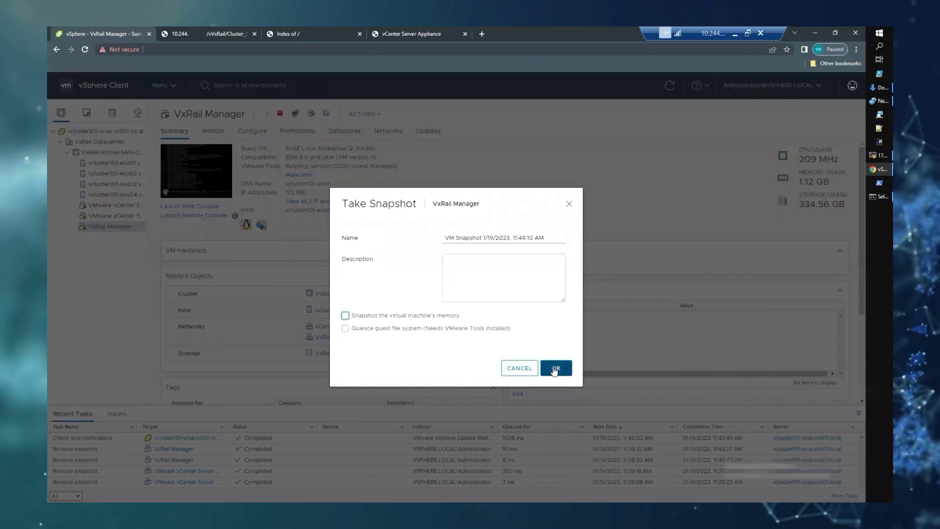
left_click(555, 368)
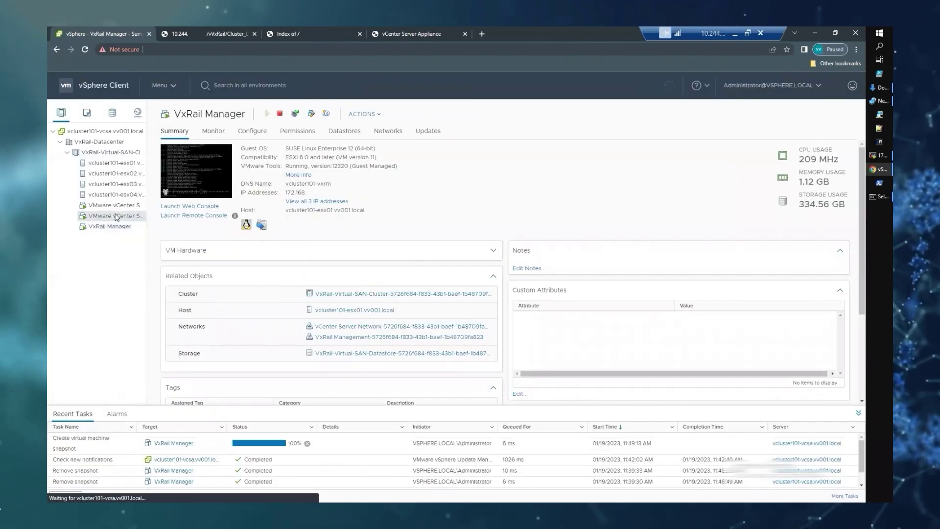
Take a memory-less snapshot of the vCenter Platform Services Controller VM
left_click(117, 216)
right_click(119, 218)
mouse_move(211, 220)
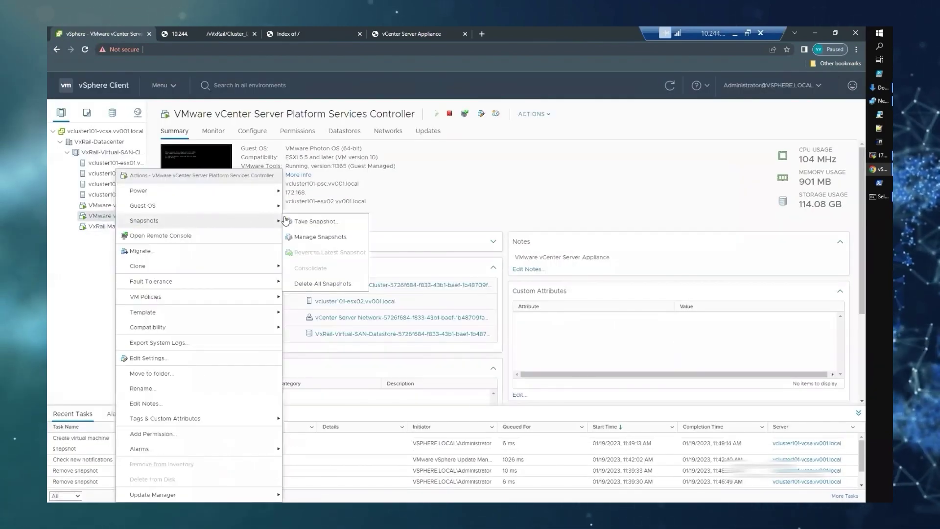
left_click(313, 221)
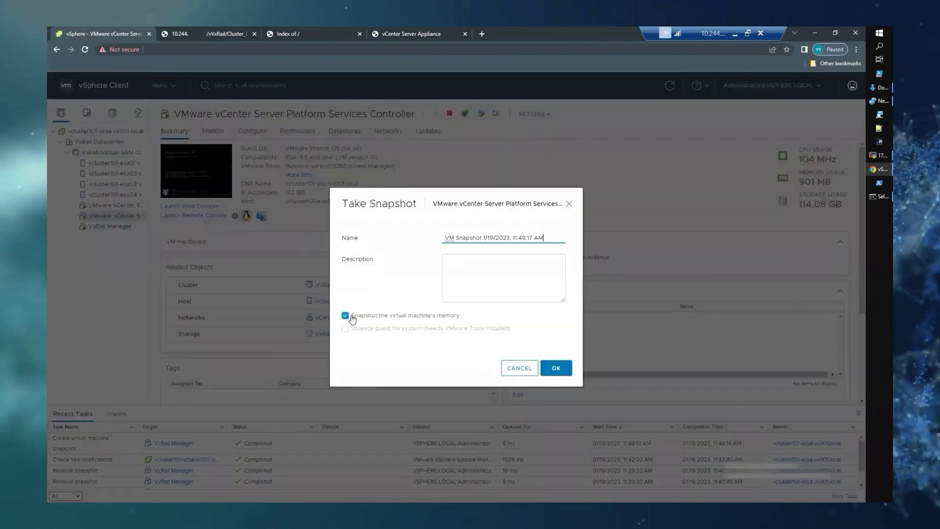
left_click(345, 315)
left_click(554, 367)
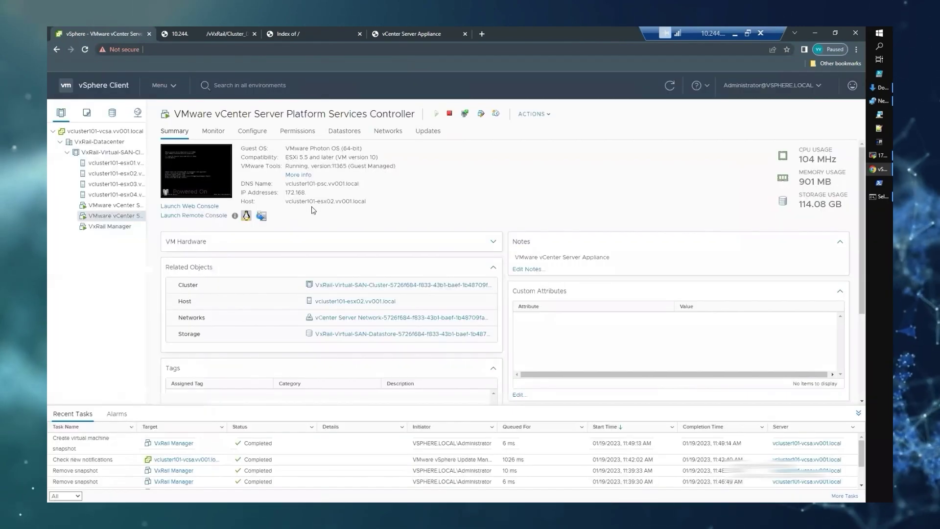
Take a memory-less snapshot of the vCenter Server Appliance VM
left_click(91, 205)
right_click(91, 204)
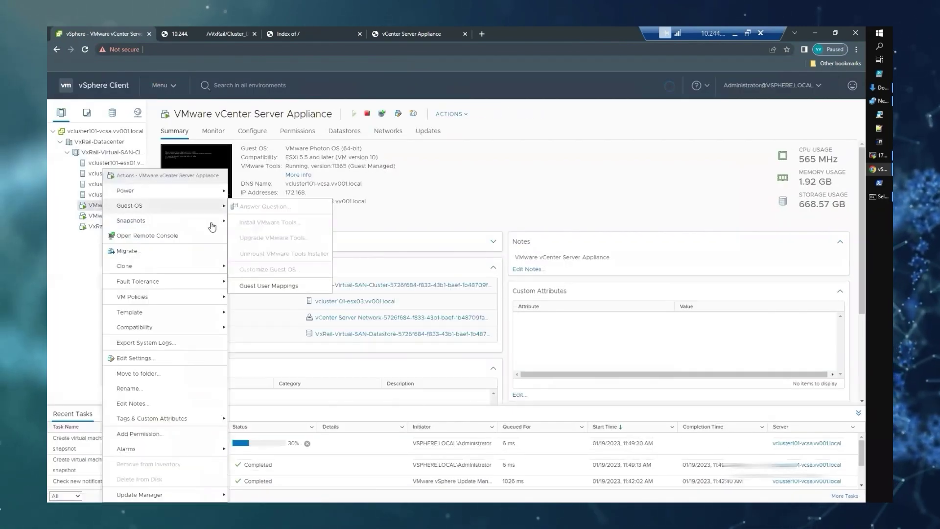
mouse_move(211, 223)
left_click(259, 220)
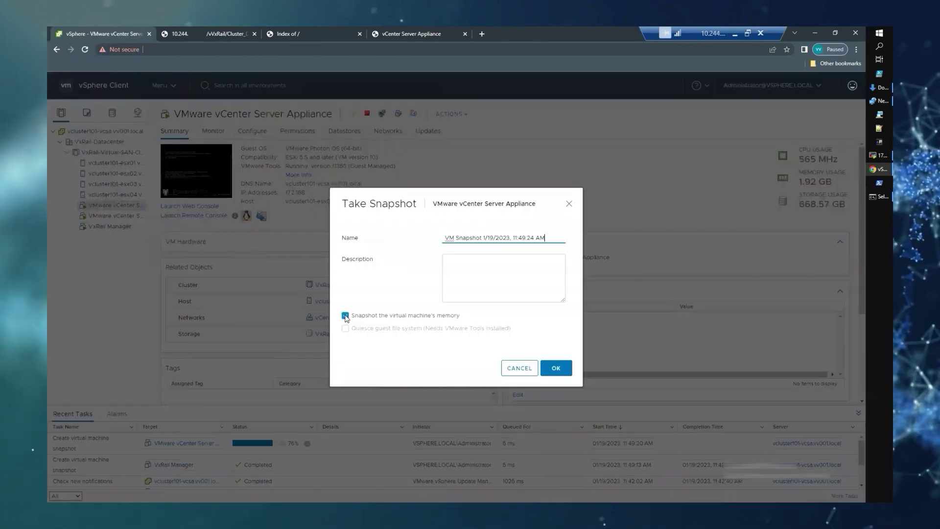
left_click(345, 316)
left_click(558, 368)
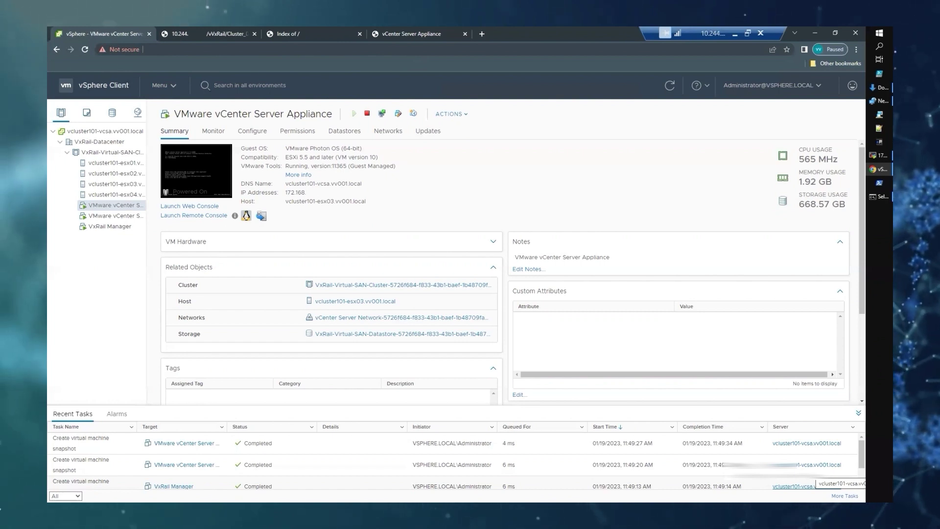
Go to the VxRail virtual SAN cluster's Configure > VxRail Updates page and choose Local Updates
left_click(115, 153)
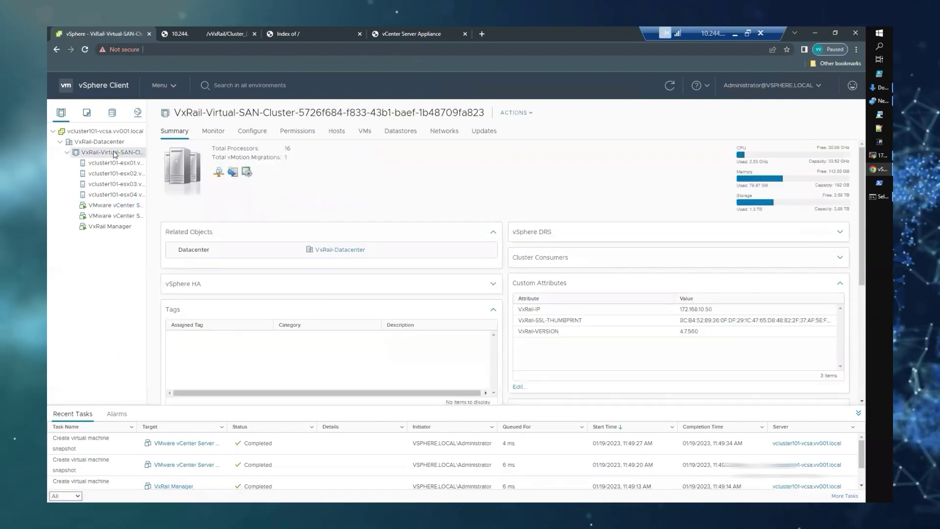
left_click(250, 134)
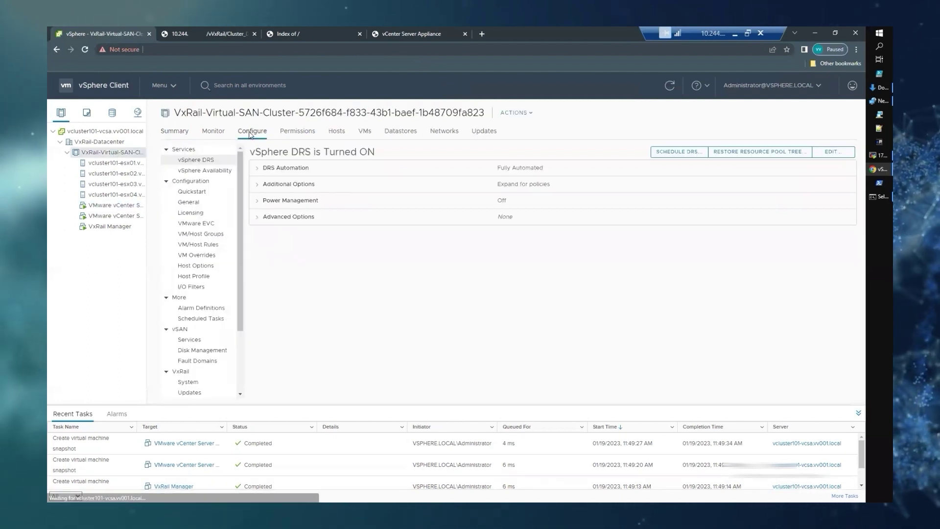
scroll(206, 298, "down", 3)
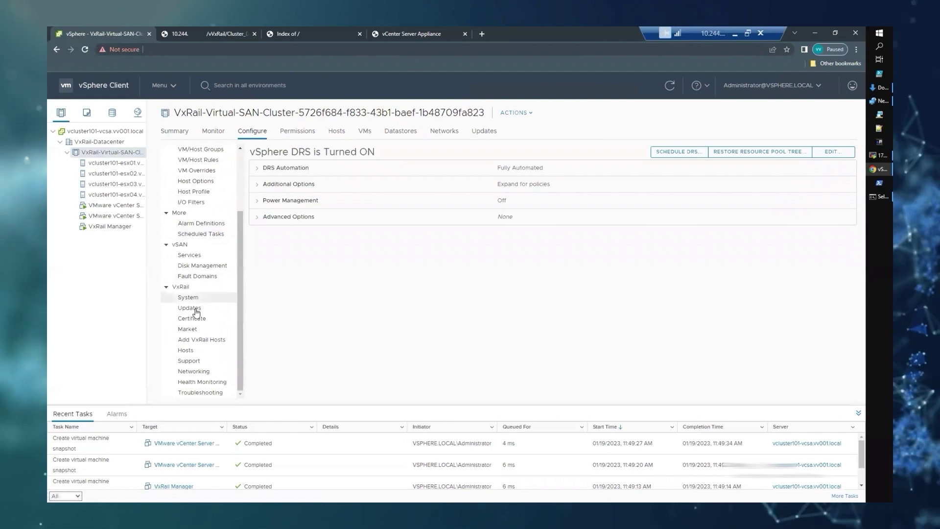
left_click(196, 311)
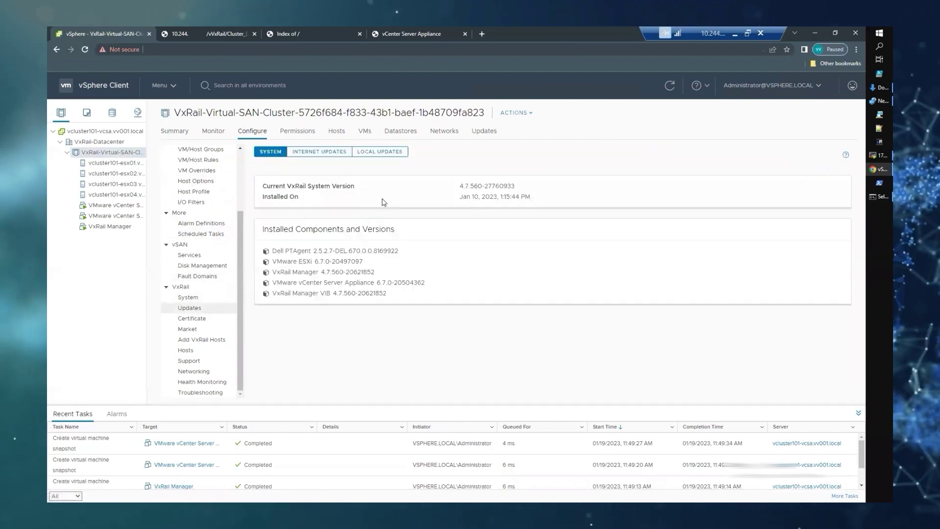
left_click(370, 154)
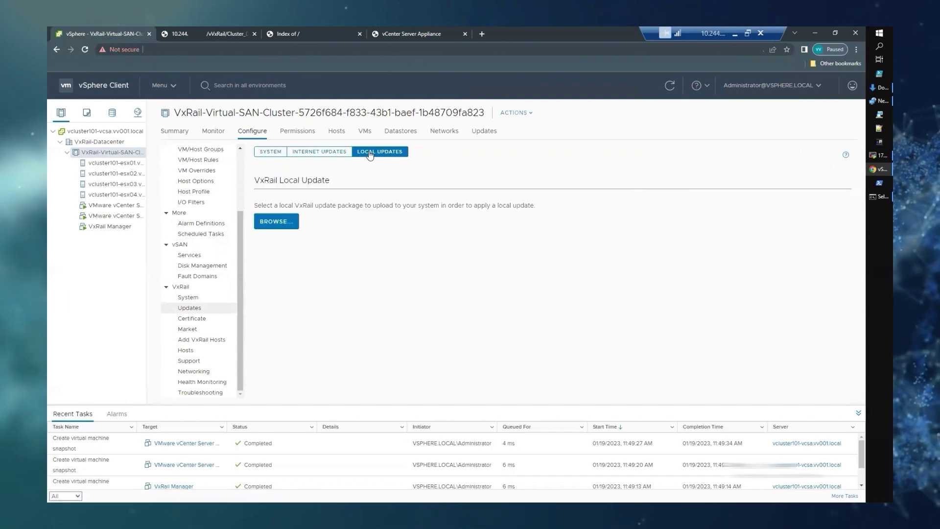
Upload the VXRAIL_COMPOSITE-7.0.410 zip from Downloads and begin the cluster update
left_click(277, 224)
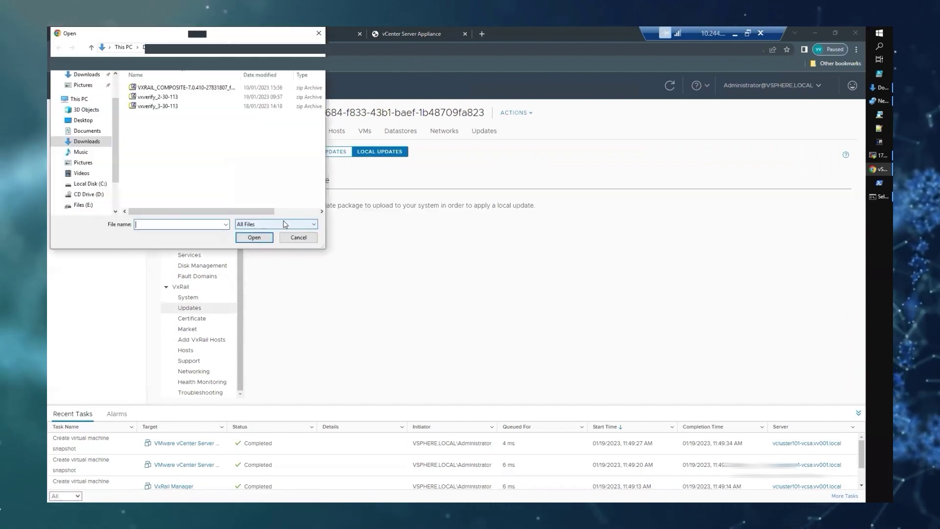
left_click(186, 87)
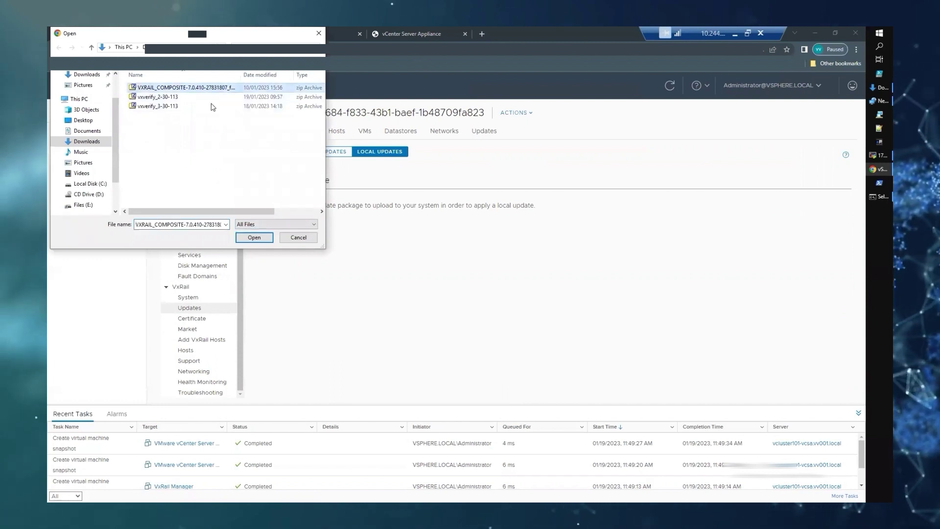
left_click(248, 238)
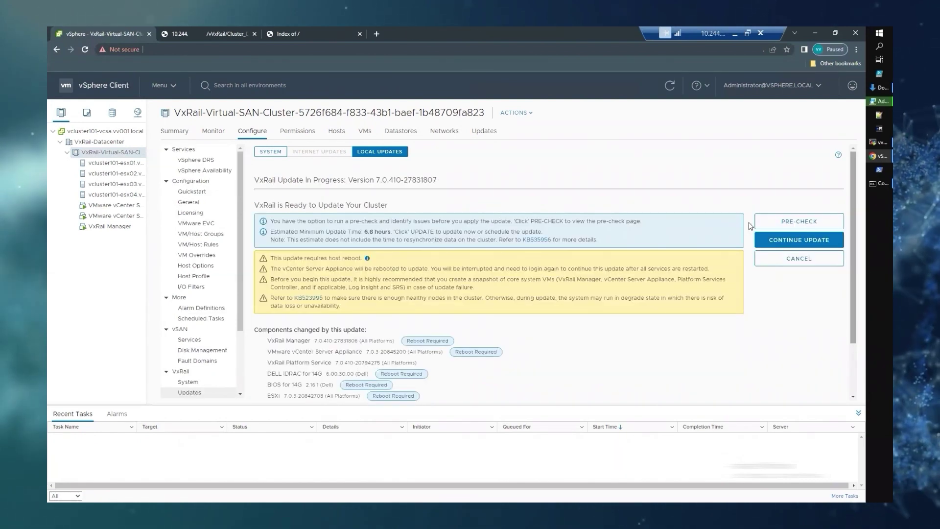
left_click(794, 240)
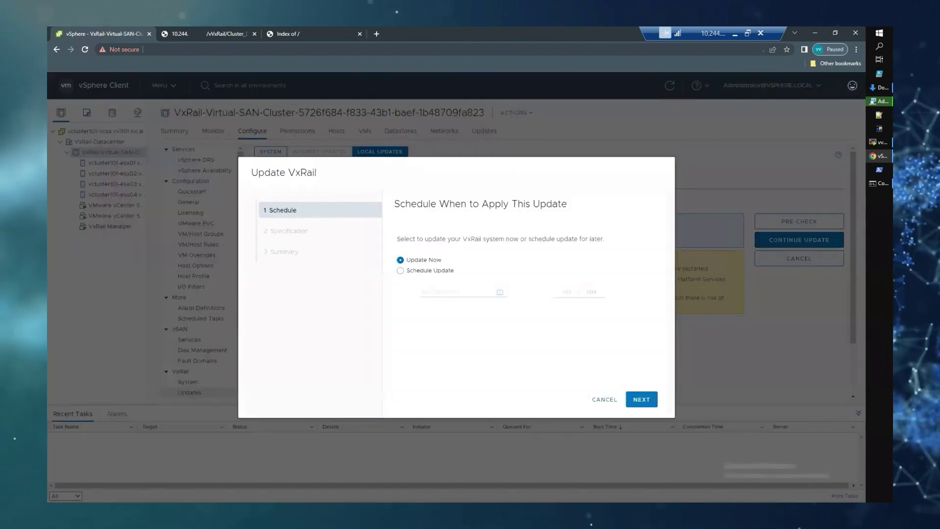
Keep Update Now and enter the VxRail Manager root username and password
left_click(642, 400)
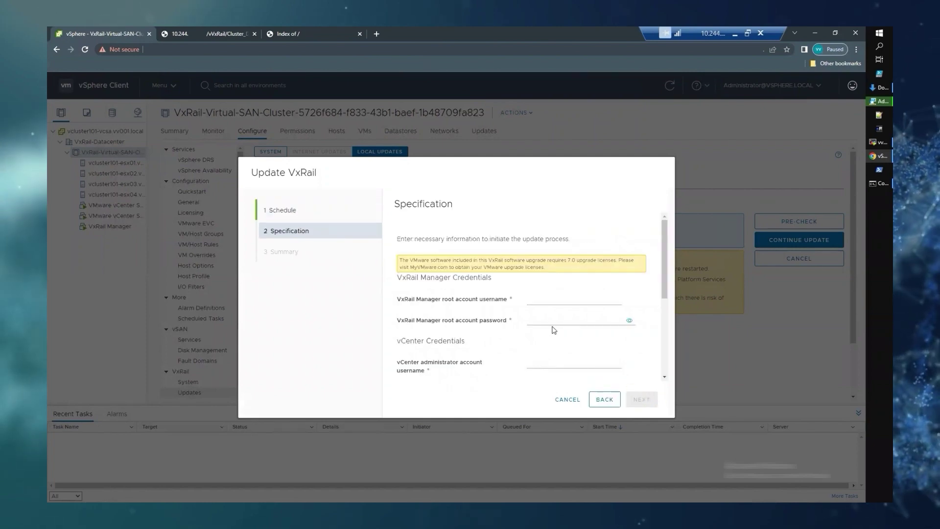
left_click(537, 303)
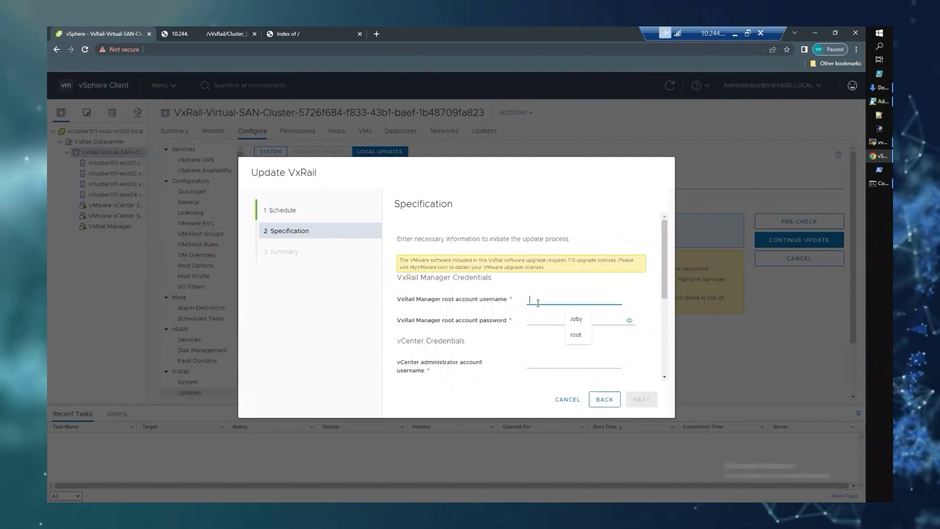
type("root")
left_click(538, 320)
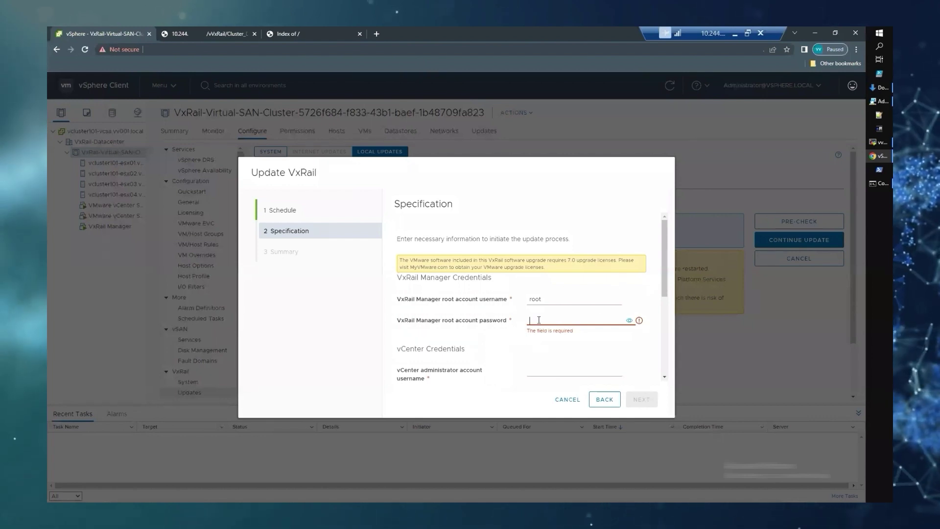
key("ctrl+v")
Enter the vCenter administrator username and password, and the VCSA root password
key("Tab")
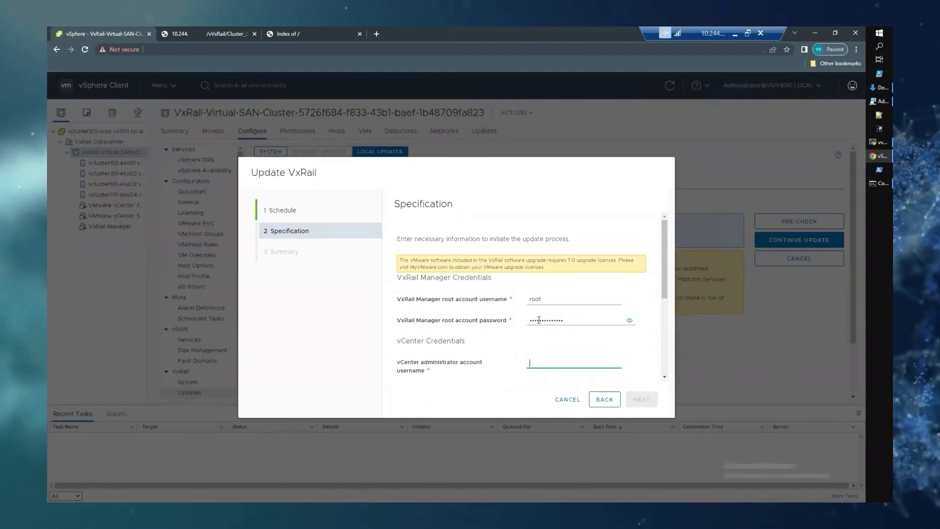
type("administrat")
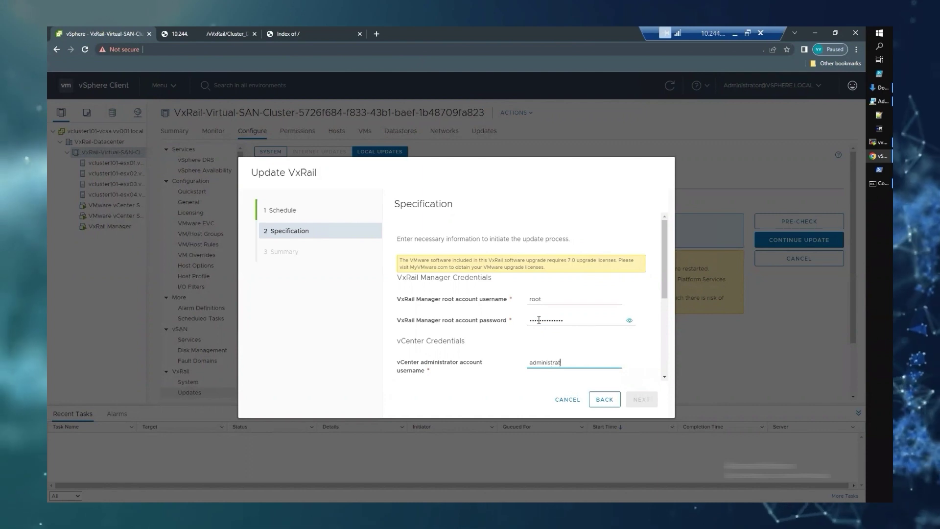
type("or@vsphere")
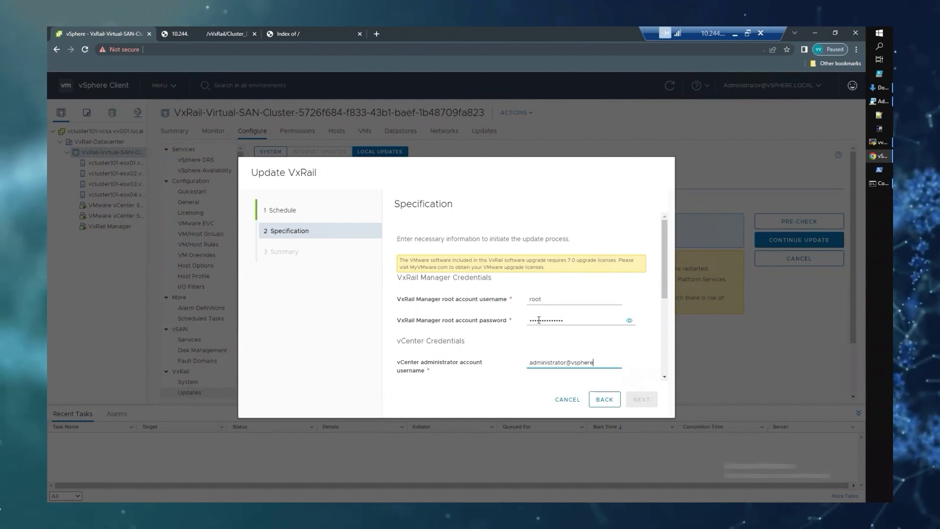
type(".local")
key("Tab")
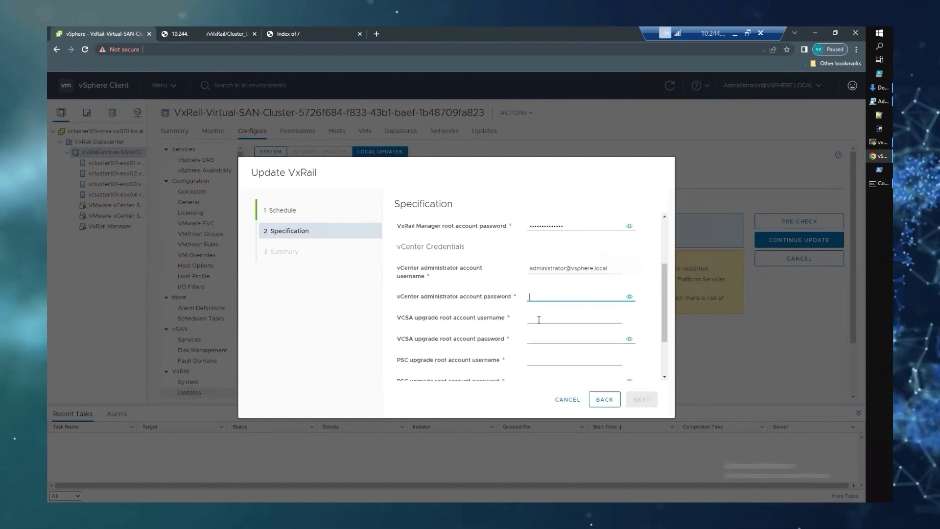
key("Tab")
type("root")
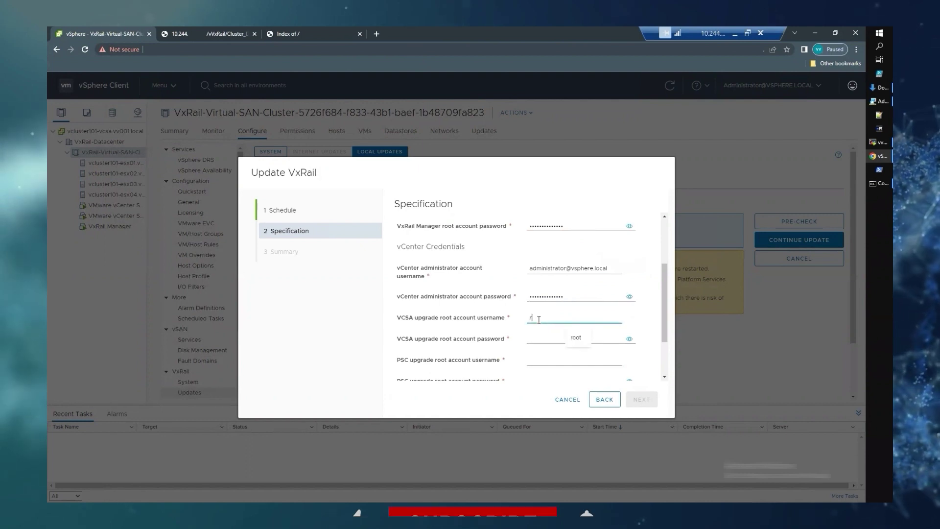
key("Tab")
key("Tab")
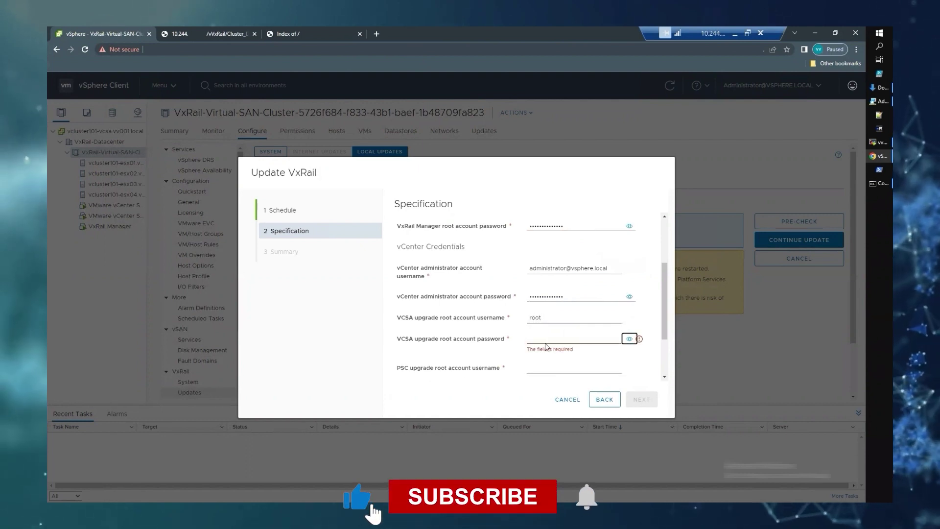
left_click(545, 339)
key("ctrl+v")
Enter the PSC root username and password and temporary IP 172.168.10.5, then continue
scroll(545, 343, "down", 1)
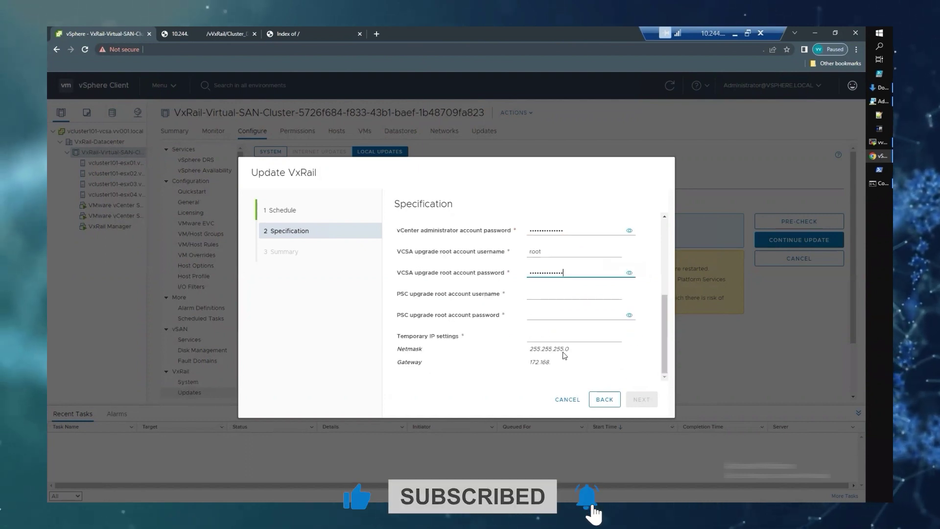
left_click(553, 296)
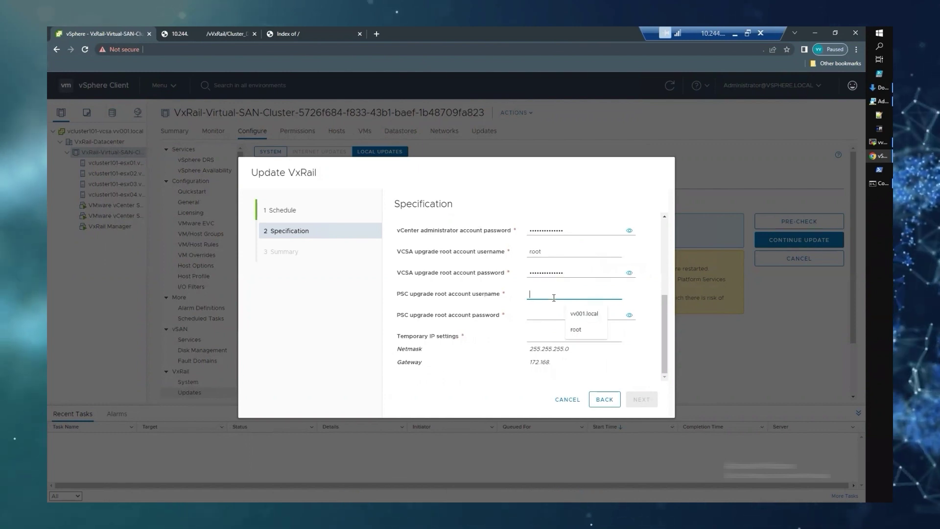
type("root")
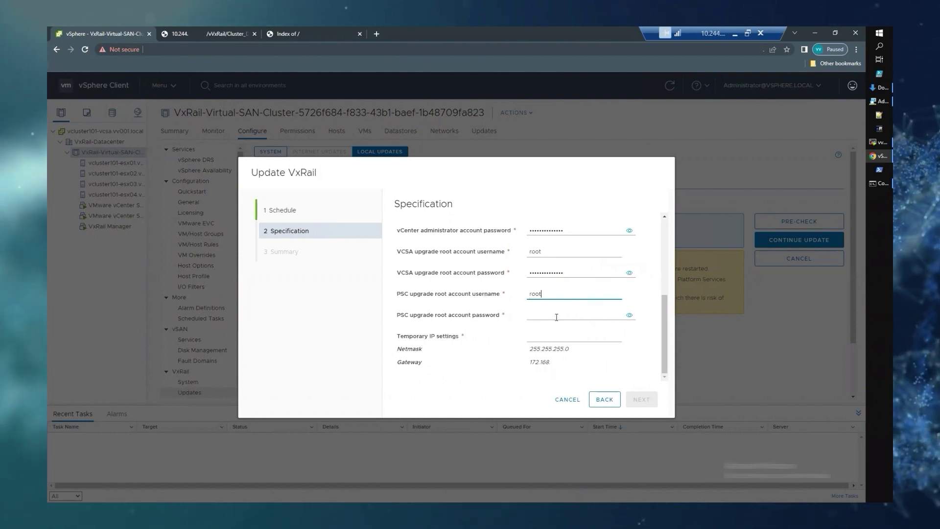
left_click(556, 317)
key("ctrl+v")
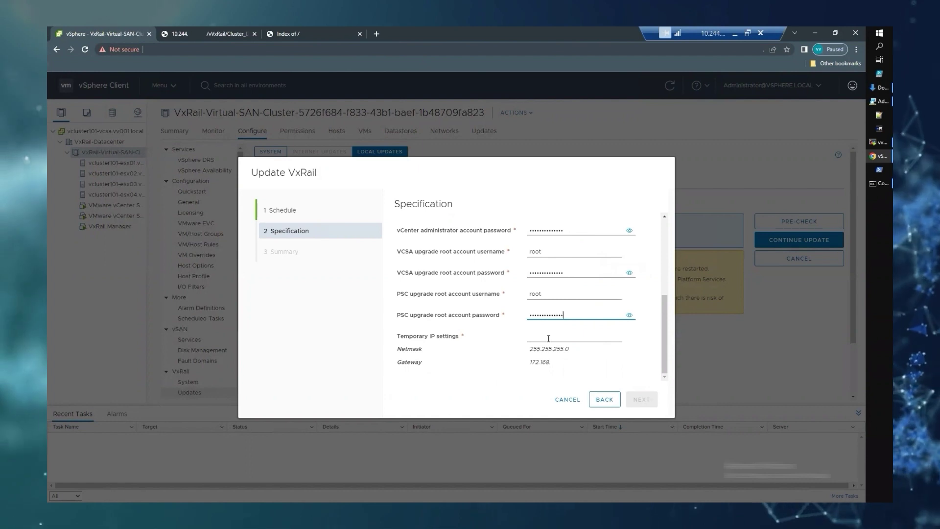
left_click(548, 338)
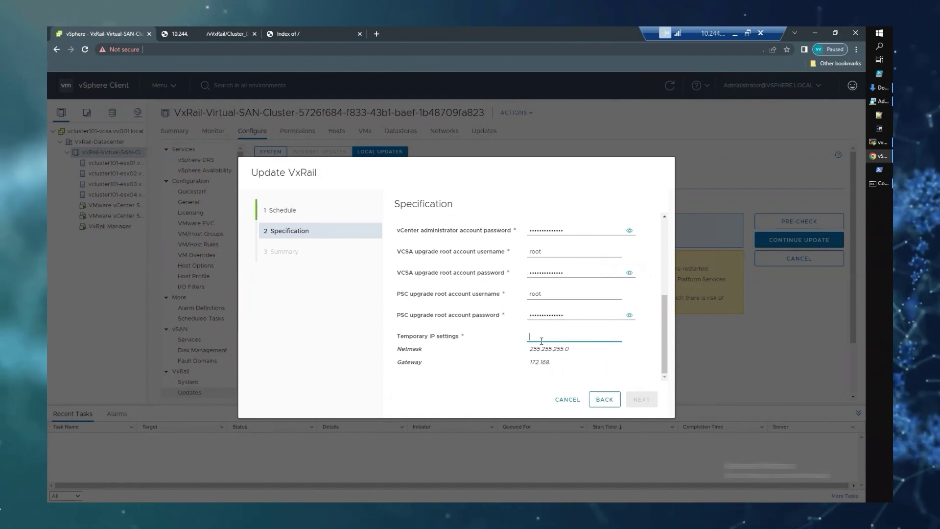
type("172.16")
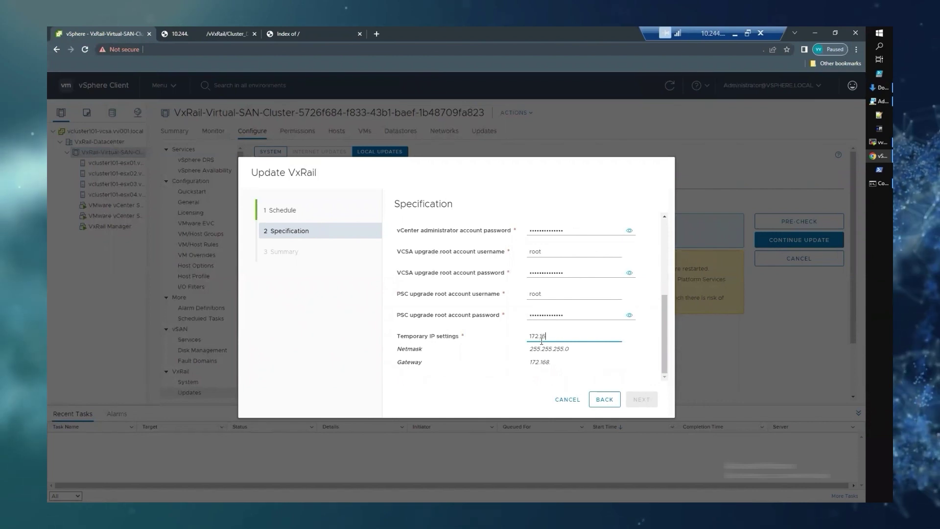
type("8.")
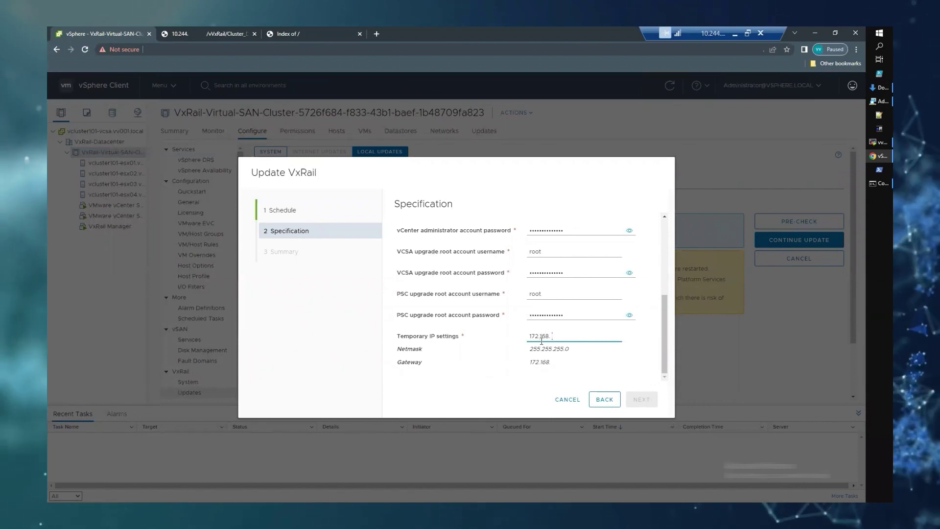
type("10.5")
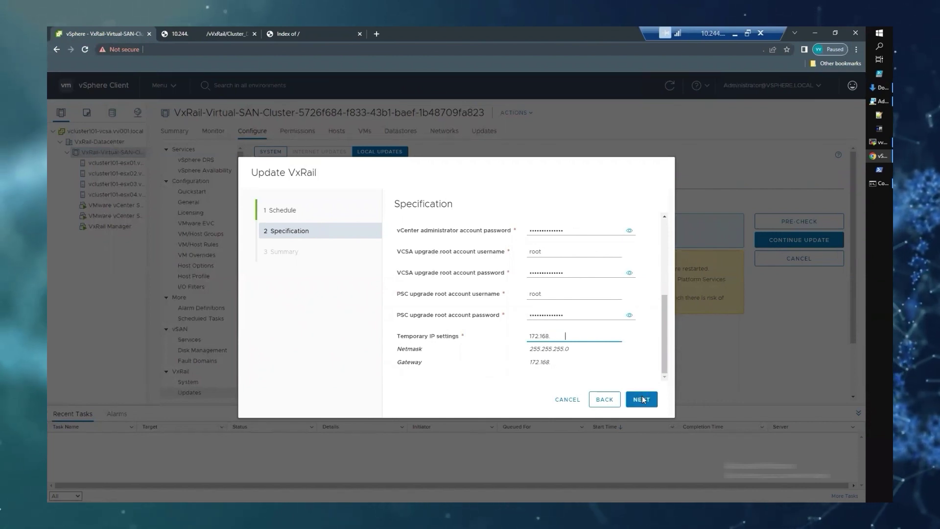
left_click(642, 399)
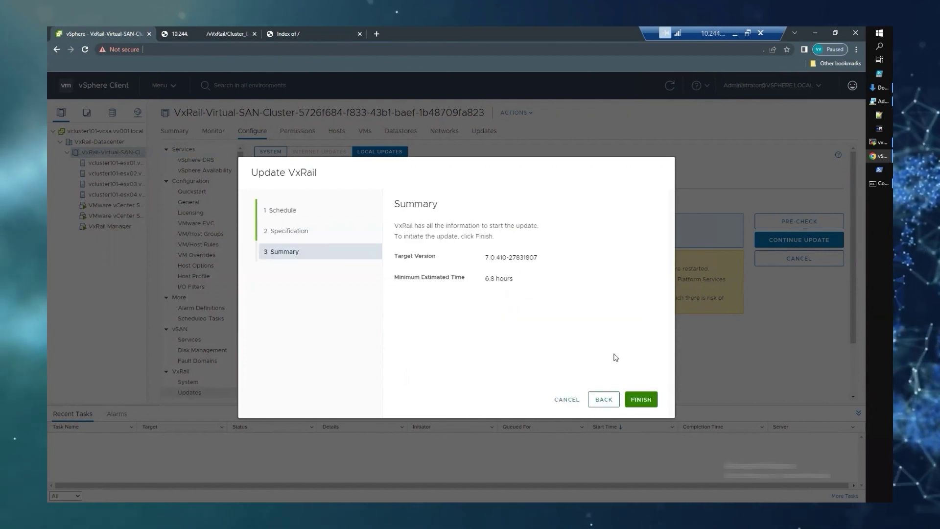
Confirm the summary and start the update to 7.0.410-27831807
left_click(637, 399)
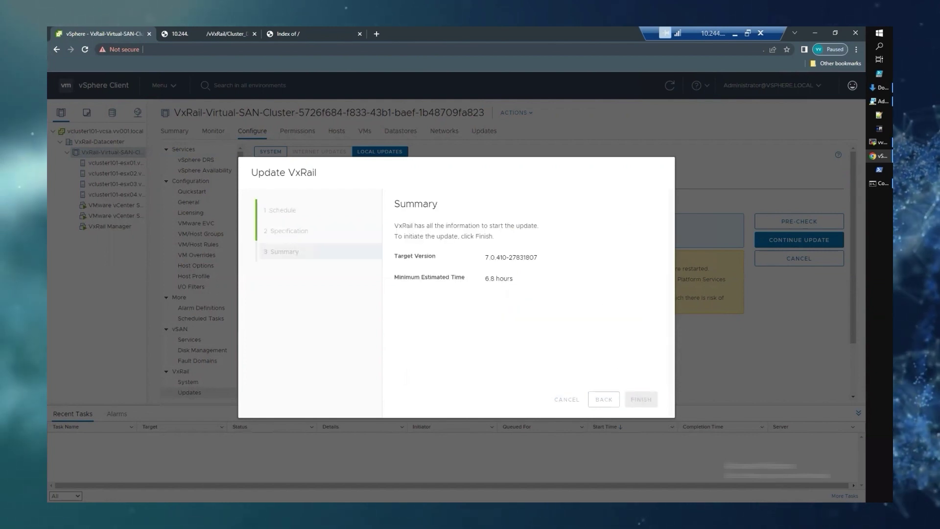